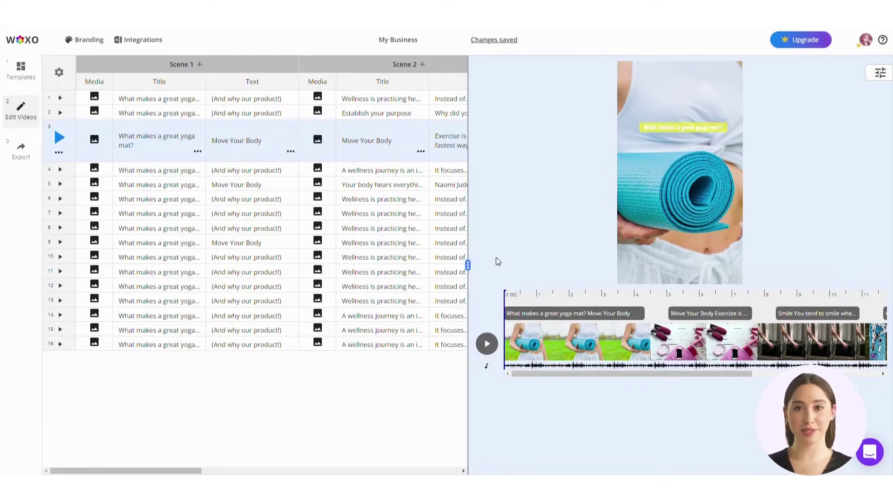
# - In Export, try Dynamic Videos, then build all 16 yoga-mat videos as Native Videos
pyautogui.click(28, 155)
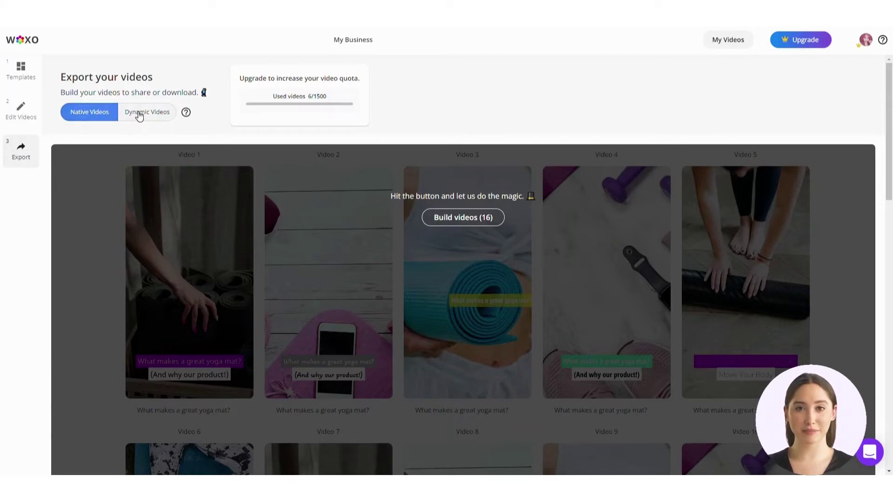
pyautogui.click(139, 115)
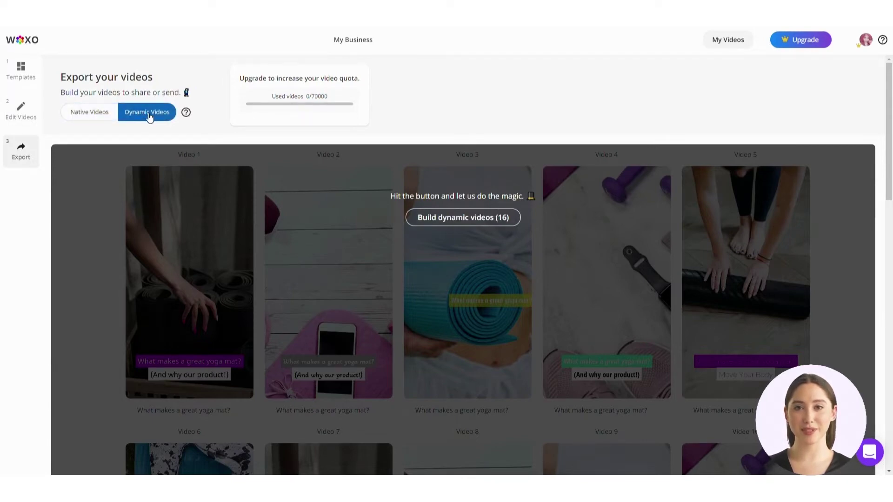
pyautogui.click(91, 117)
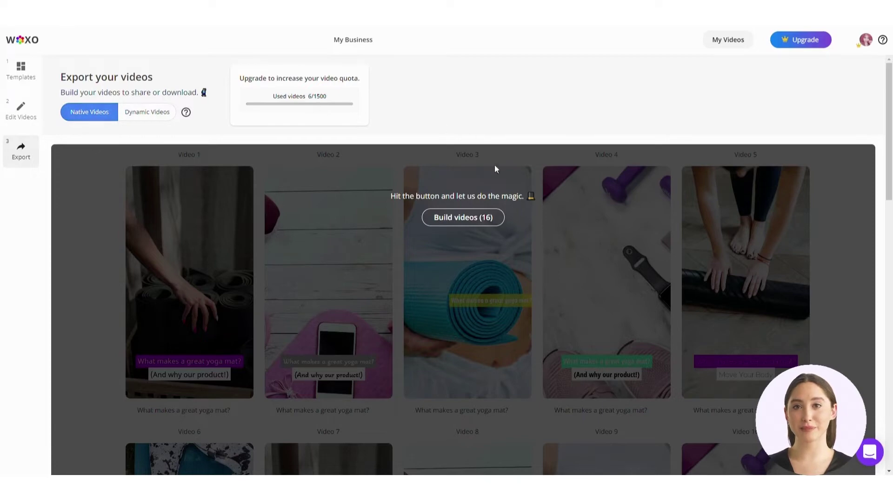
pyautogui.click(472, 226)
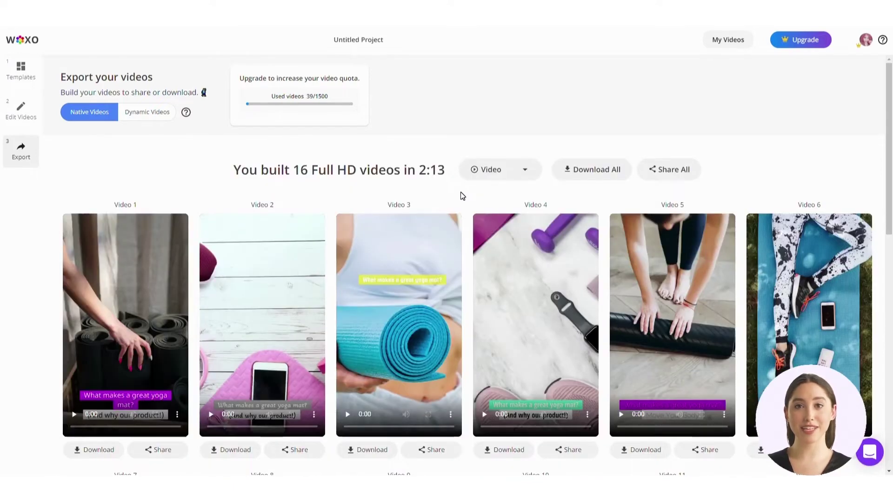
pyautogui.moveTo(889, 182); pyautogui.dragTo(891, 335)
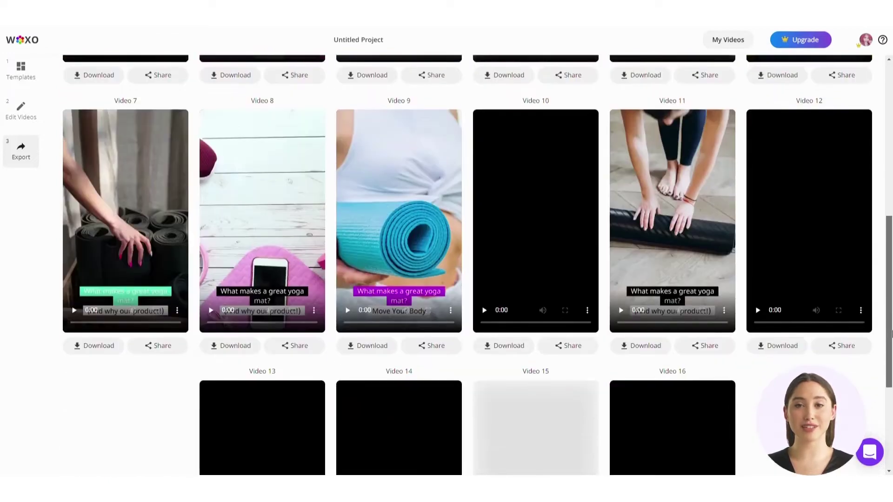
pyautogui.moveTo(891, 335); pyautogui.dragTo(891, 412)
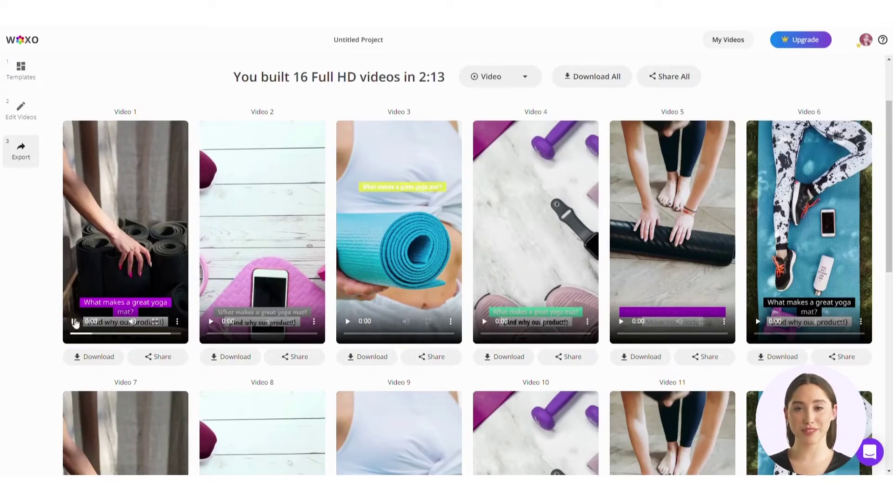
pyautogui.moveTo(125, 279)
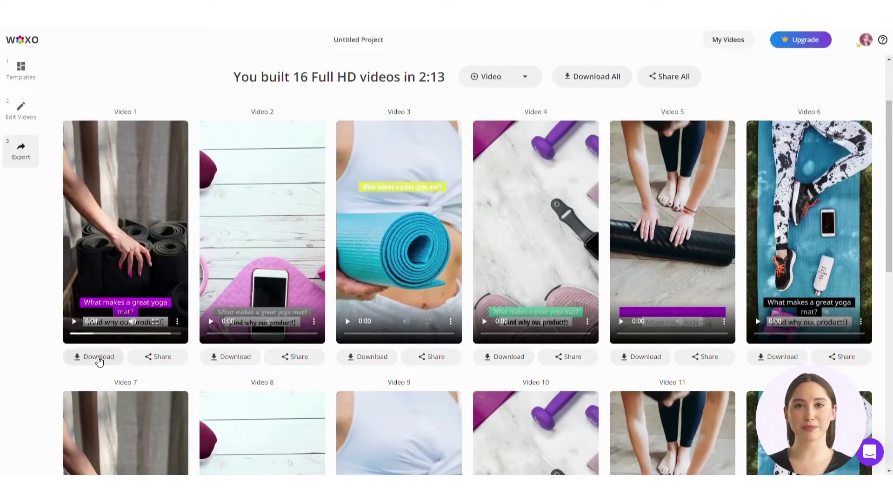
# - Download Video 1 by itself, then download all 16 videos as one zip
pyautogui.click(98, 358)
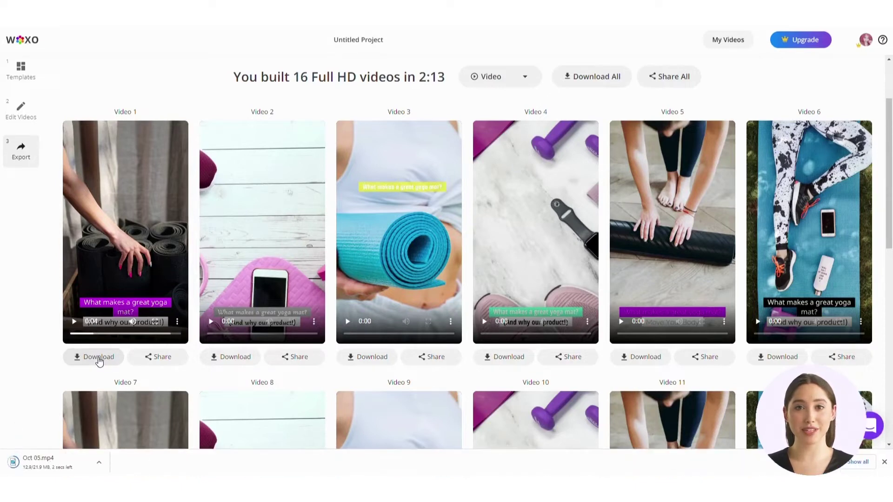
pyautogui.scroll(2, 417, 281)
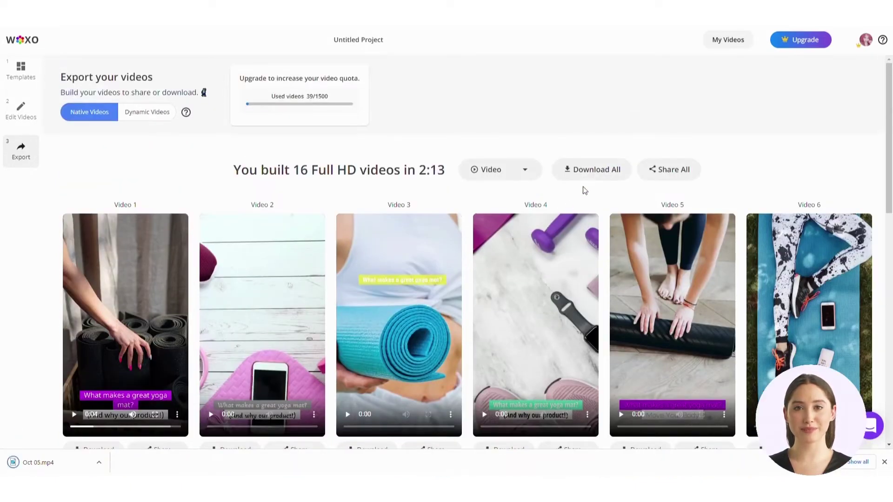
pyautogui.click(522, 174)
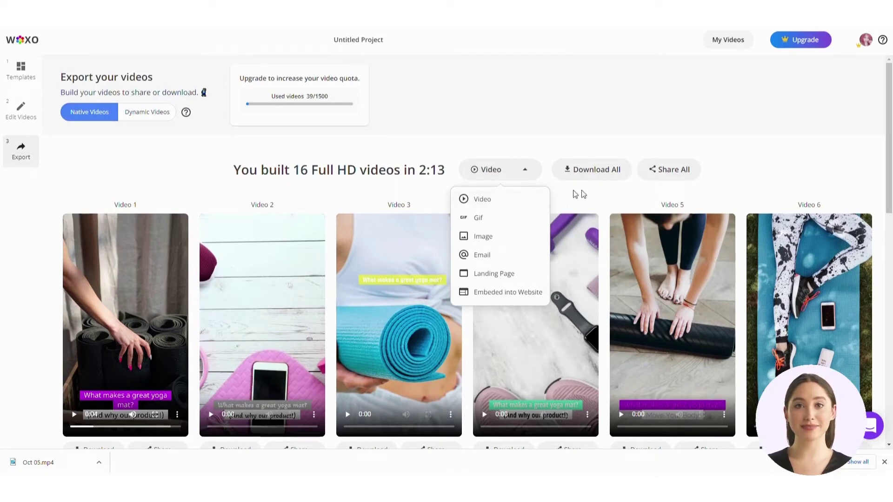
pyautogui.click(600, 194)
pyautogui.click(601, 177)
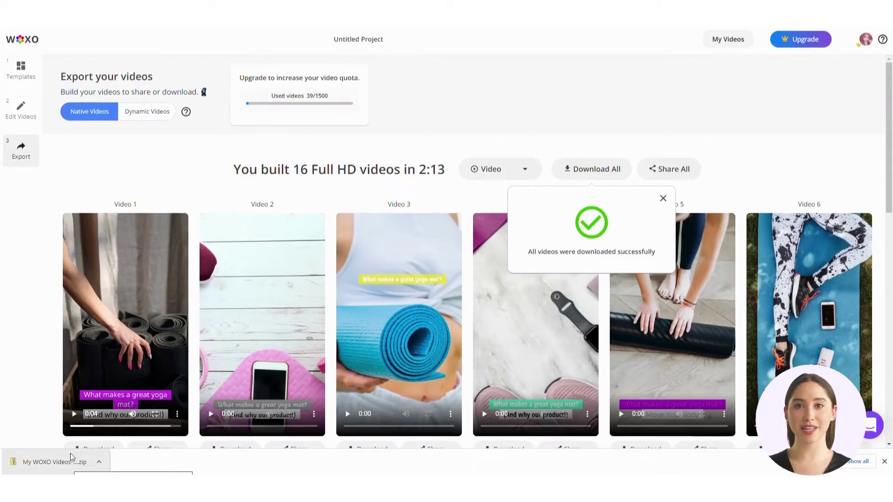
pyautogui.click(663, 199)
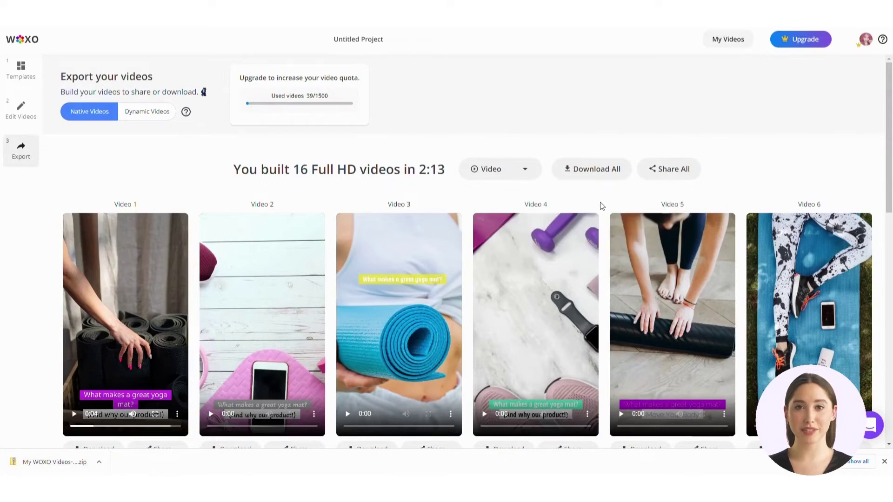
# - Set the export format to Image and download all 16 as an image zip
pyautogui.click(529, 176)
pyautogui.click(492, 238)
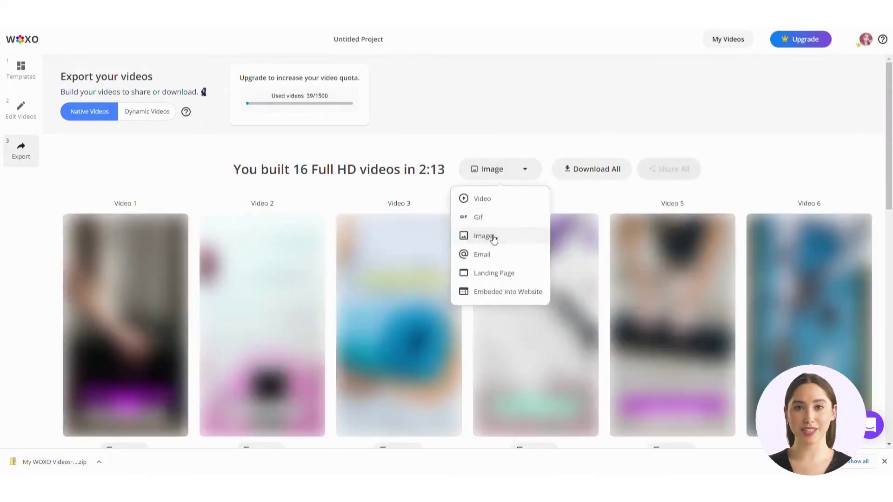
pyautogui.click(582, 176)
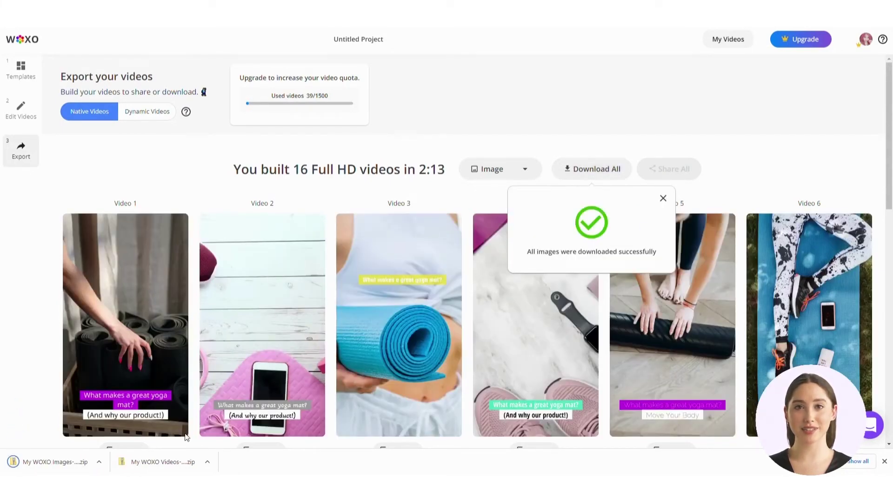
pyautogui.click(662, 199)
pyautogui.scroll(-3, 665, 180)
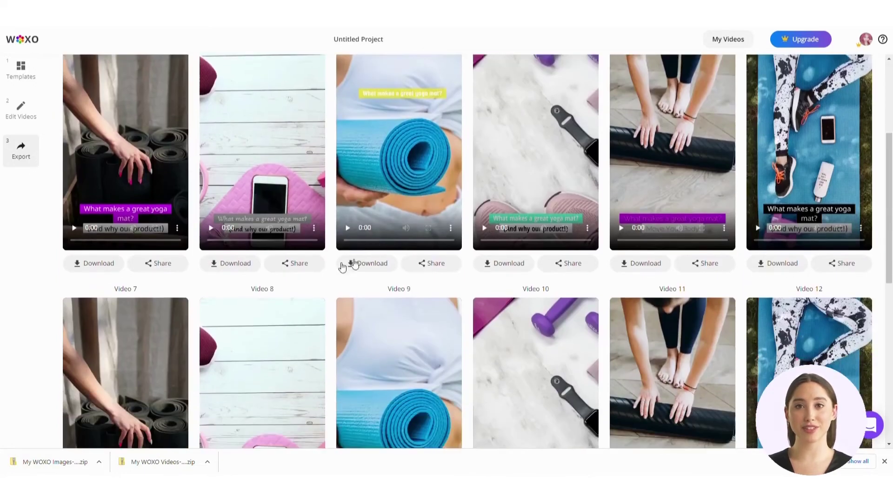
# - Check Video 1's share options, then copy the Share All landing-page link
pyautogui.click(162, 264)
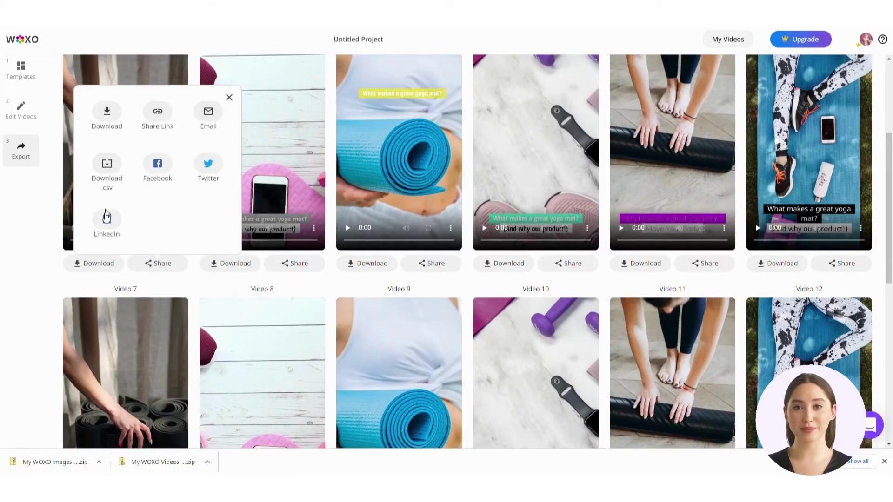
pyautogui.click(229, 98)
pyautogui.scroll(3, 515, 275)
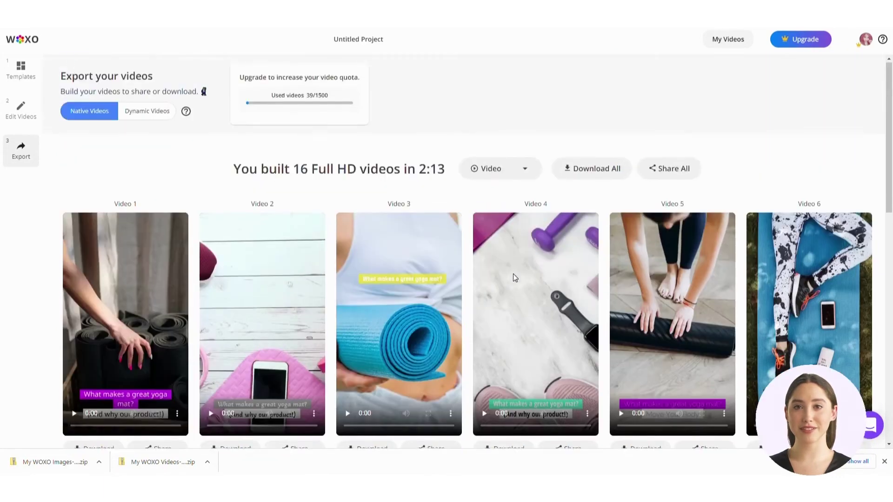
pyautogui.click(662, 171)
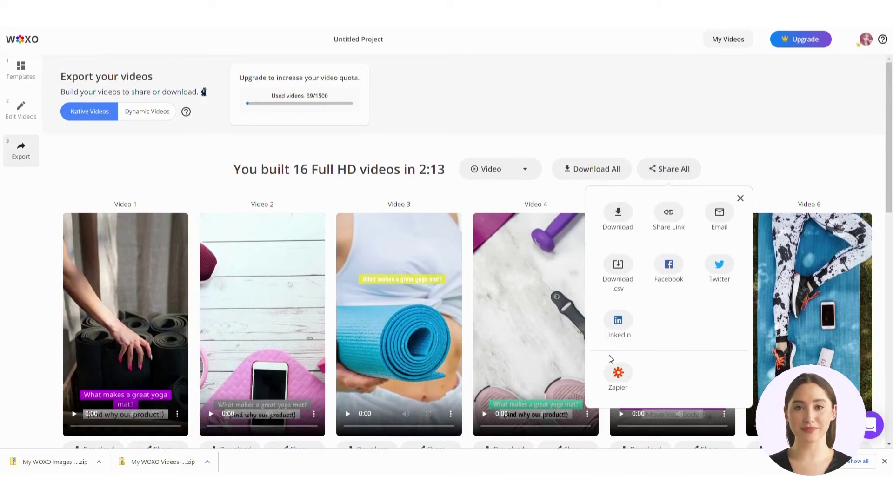
pyautogui.click(669, 216)
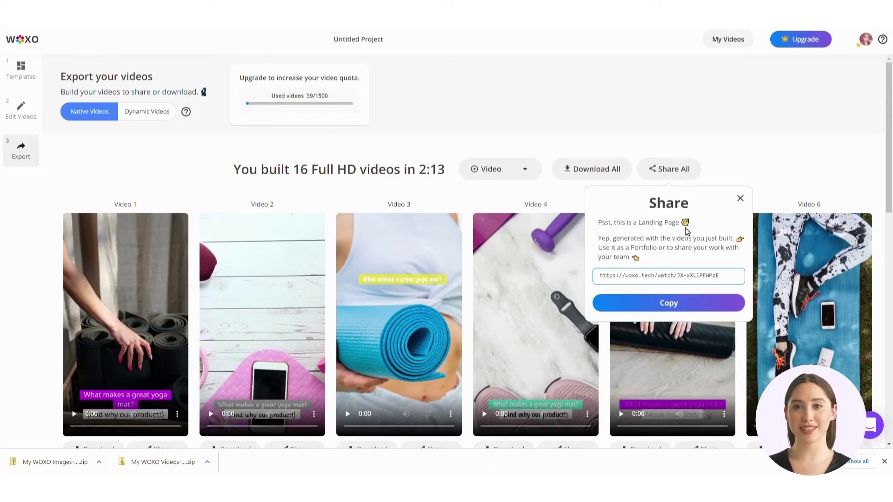
pyautogui.click(685, 306)
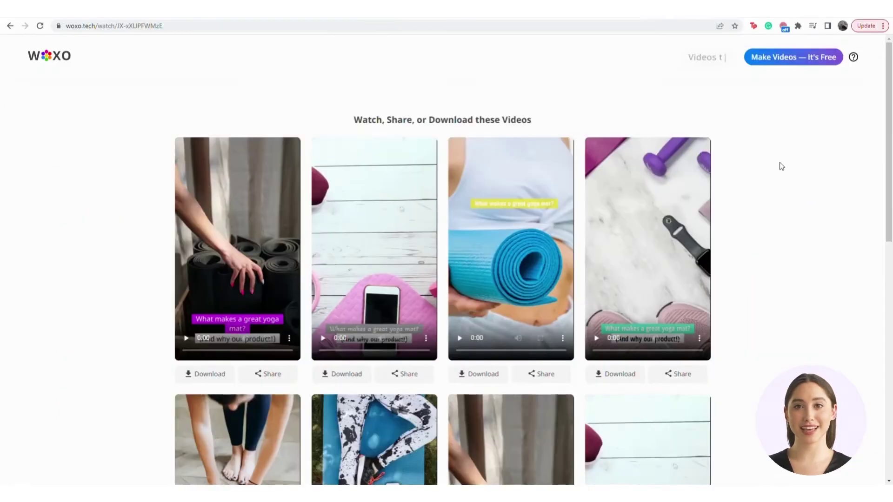
pyautogui.scroll(-2, 782, 167)
pyautogui.scroll(-3, 782, 166)
pyautogui.scroll(-2, 781, 166)
pyautogui.scroll(-2, 781, 167)
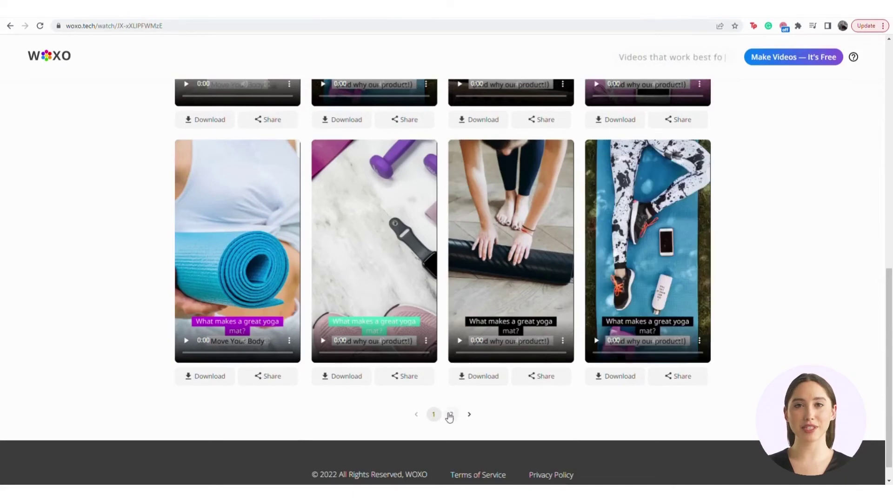
# - Go to page 2 of the landing page's videos, then back to page 1
pyautogui.click(452, 414)
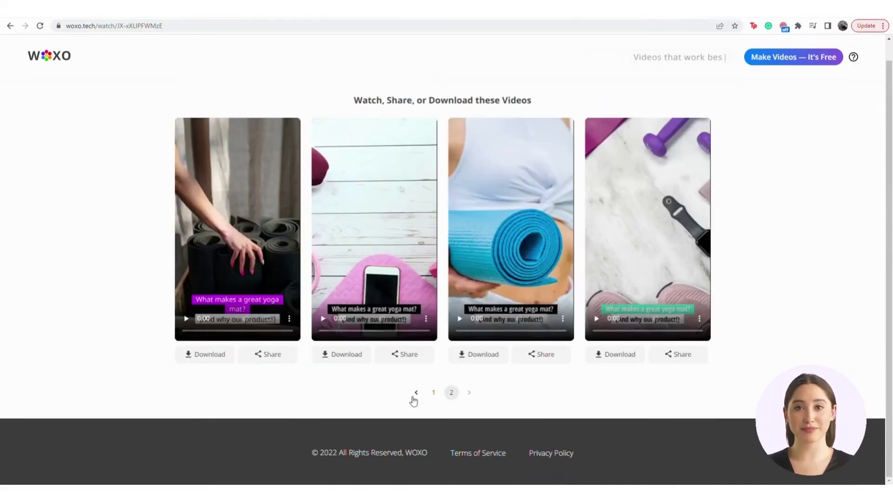
pyautogui.click(417, 393)
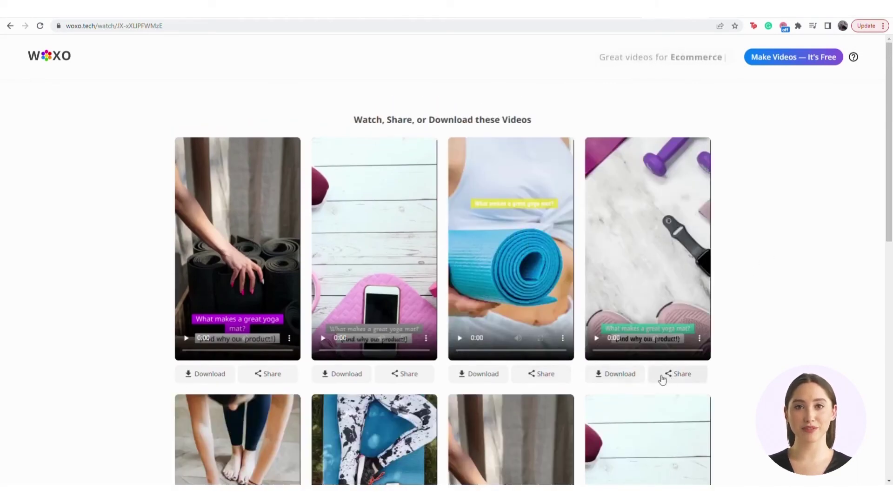
pyautogui.scroll(-2, 528, 374)
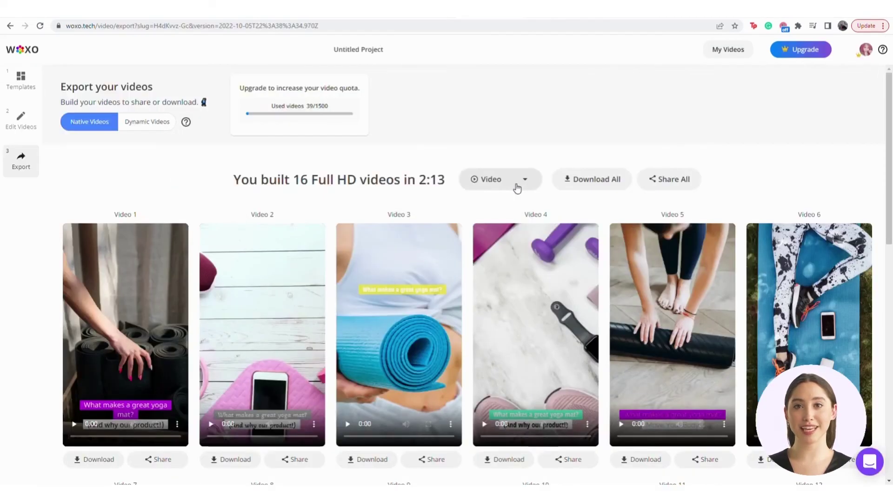
pyautogui.click(21, 123)
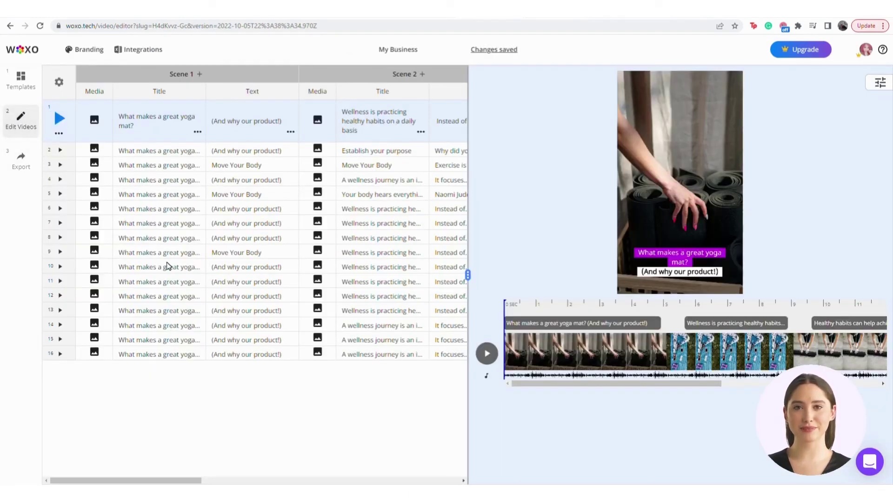
pyautogui.click(22, 159)
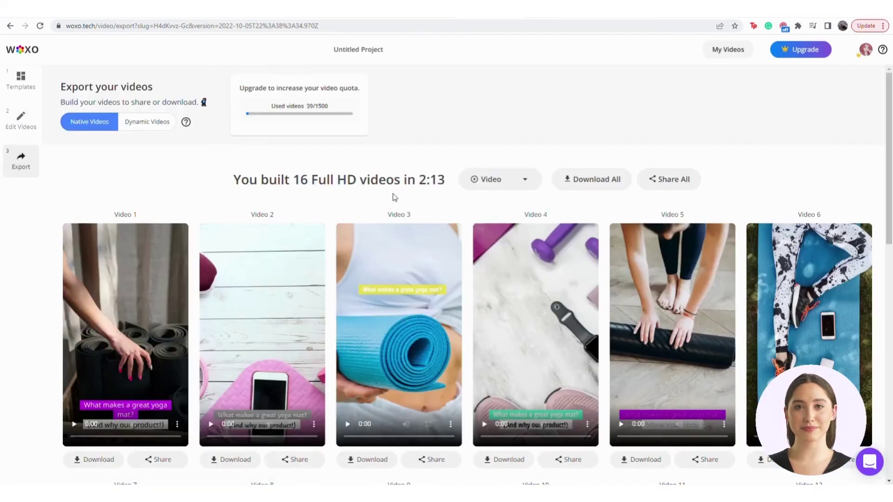